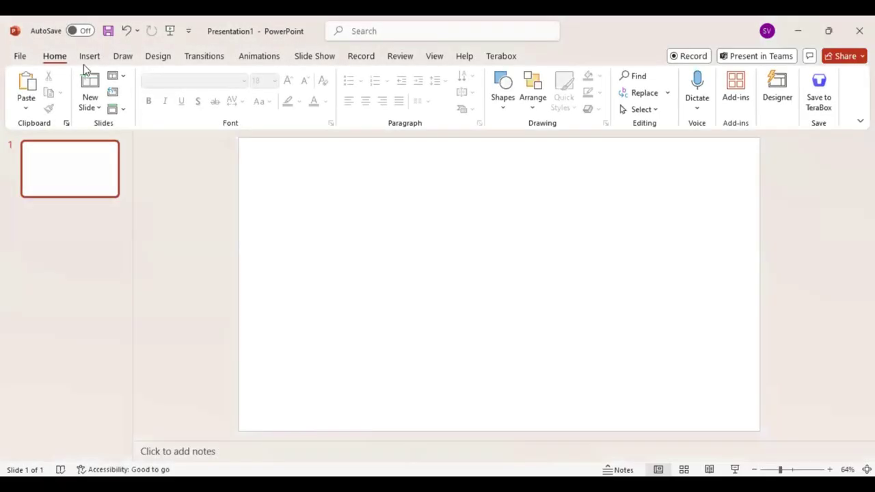
Insert the Lion Head picture from this computer onto the slide
{"action": "left_click", "coordinate": [86, 60]}
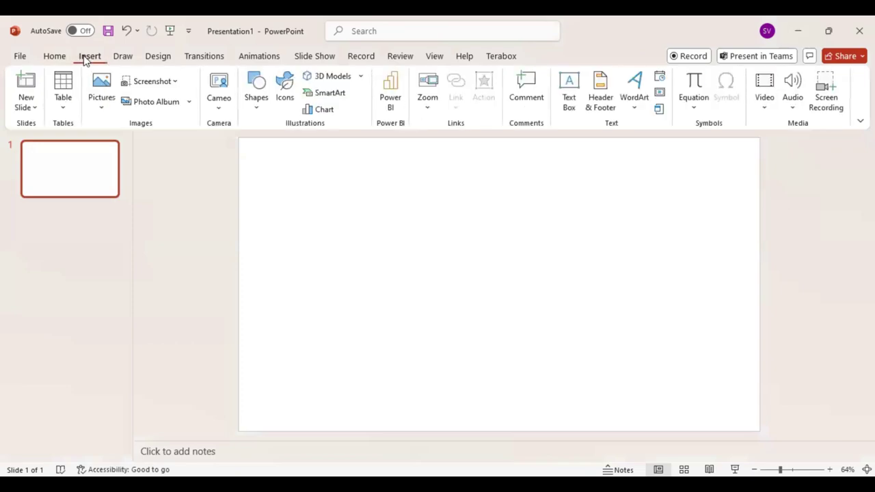
{"action": "left_click", "coordinate": [101, 103]}
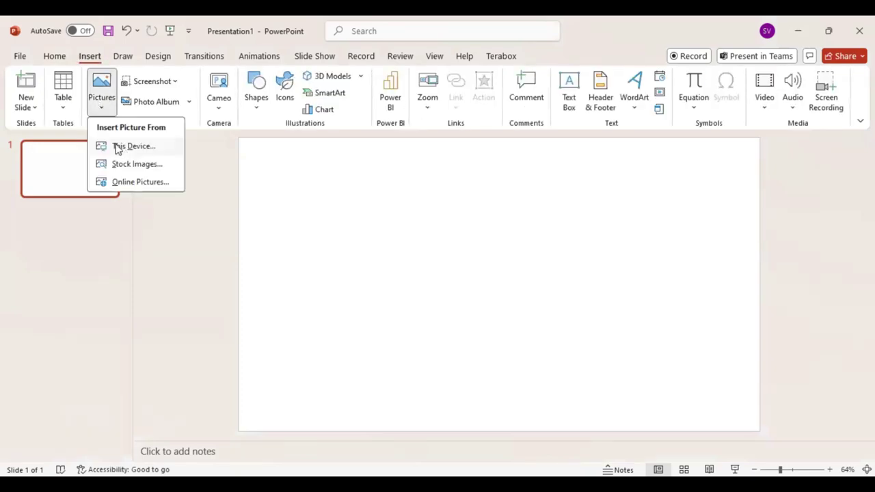
{"action": "left_click", "coordinate": [117, 150]}
{"action": "left_click", "coordinate": [326, 304]}
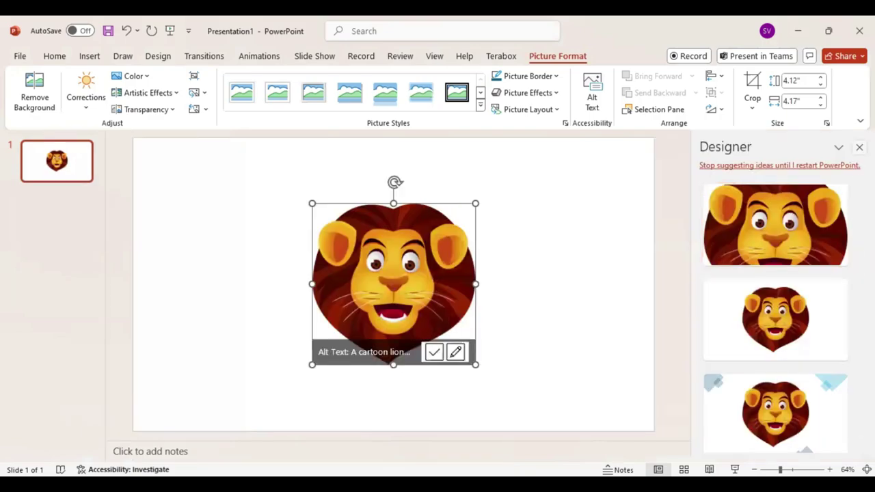
Enlarge the lion picture to about 7.33" by 7.43" and centre it on the slide
{"action": "left_click", "coordinate": [860, 148]}
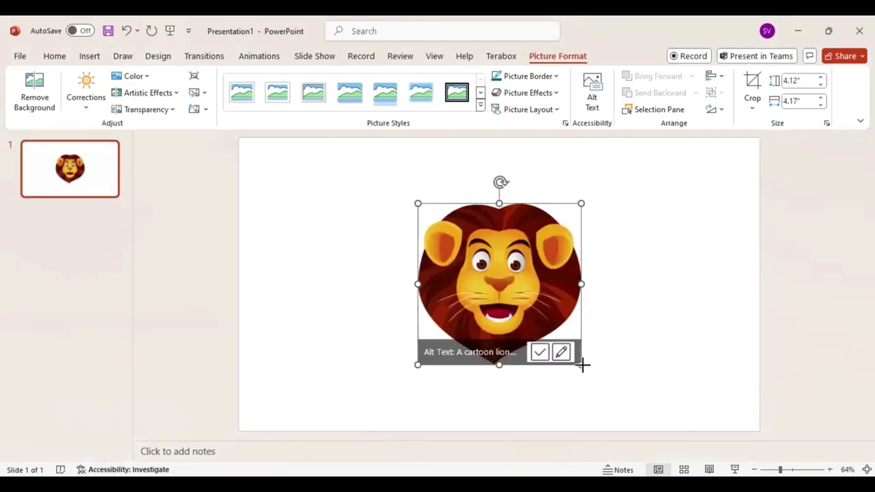
{"action": "left_click_drag", "start_coordinate": [582, 365], "coordinate": [644, 415]}
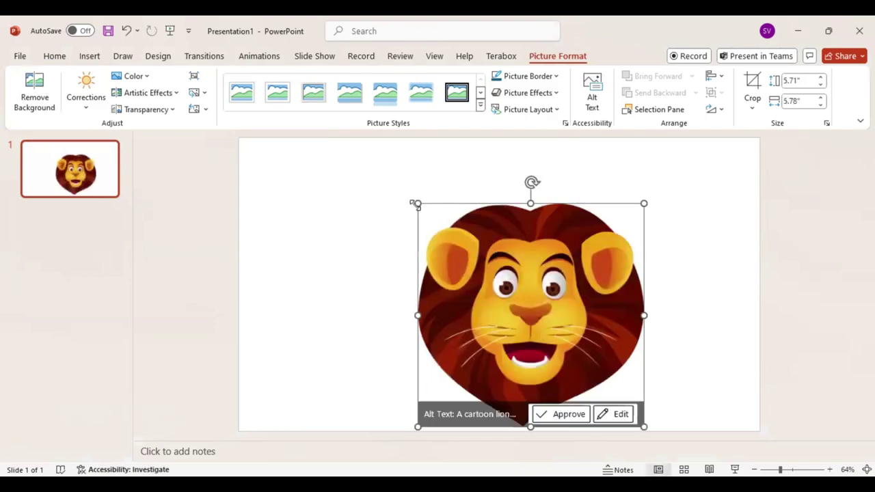
{"action": "left_click_drag", "start_coordinate": [416, 204], "coordinate": [352, 175]}
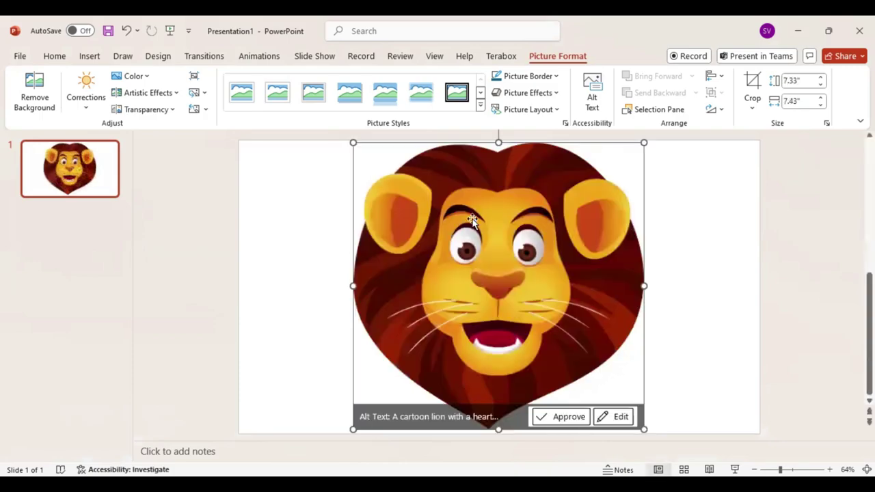
{"action": "left_click_drag", "start_coordinate": [482, 246], "coordinate": [485, 248]}
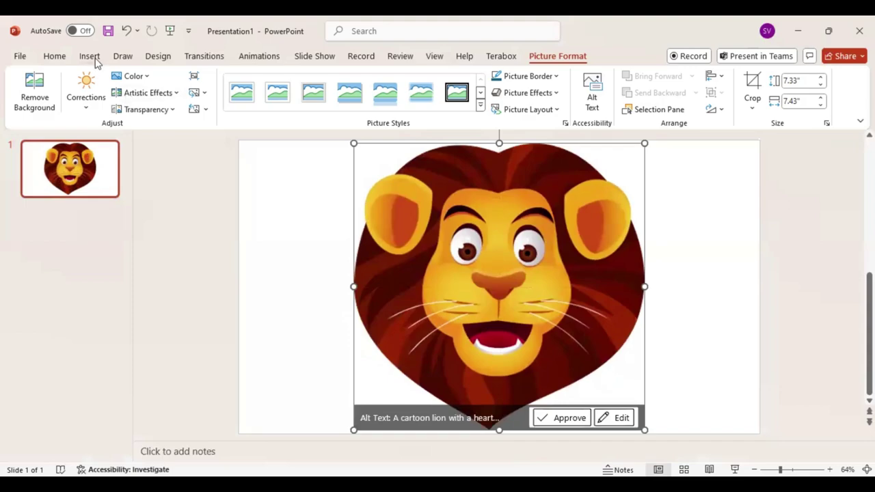
Draw a rectangle over the lion's right half, its left edge on the vertical centre
{"action": "left_click", "coordinate": [94, 59]}
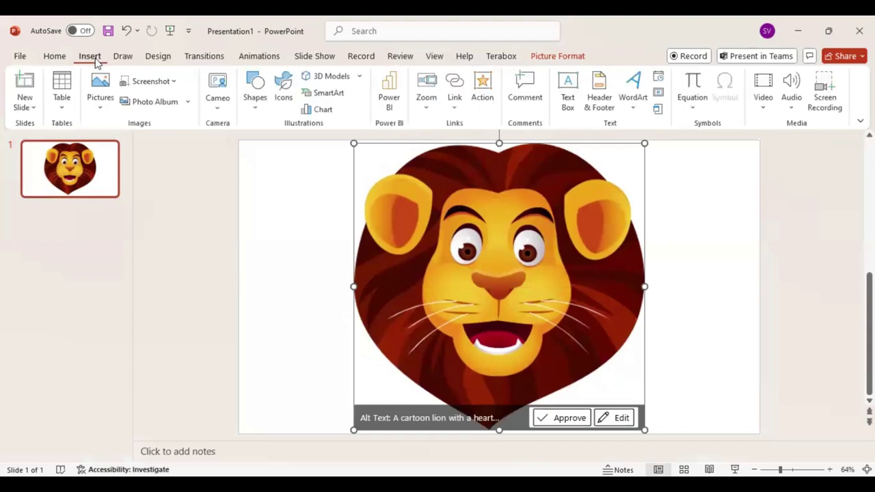
{"action": "left_click", "coordinate": [256, 89]}
{"action": "left_click", "coordinate": [290, 142]}
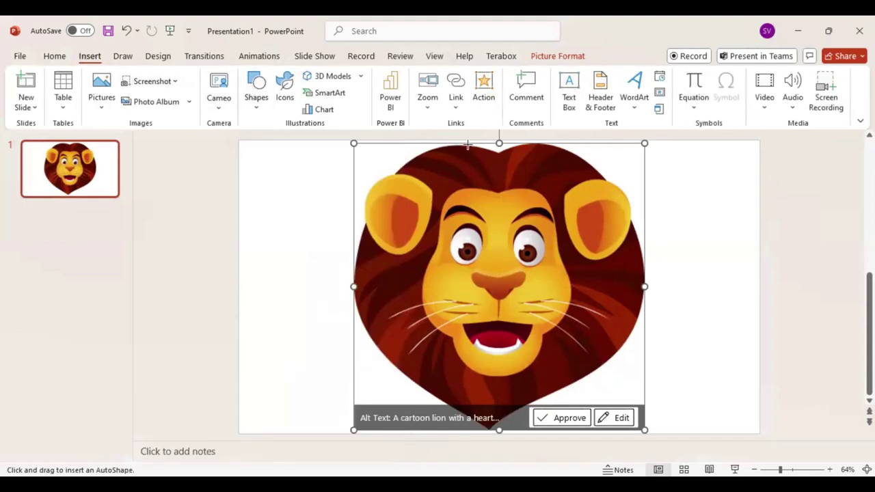
{"action": "left_click_drag", "start_coordinate": [481, 139], "coordinate": [637, 439]}
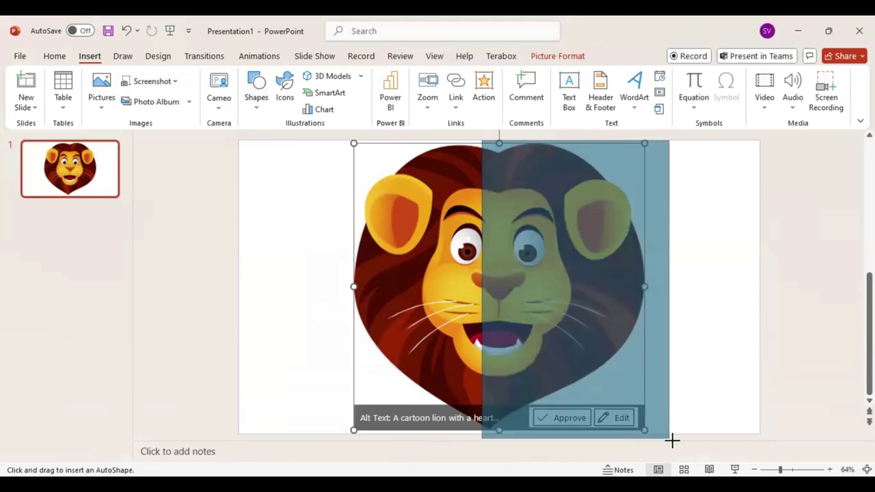
{"action": "left_click_drag", "start_coordinate": [637, 439], "coordinate": [672, 439]}
{"action": "left_click_drag", "start_coordinate": [545, 309], "coordinate": [558, 308]}
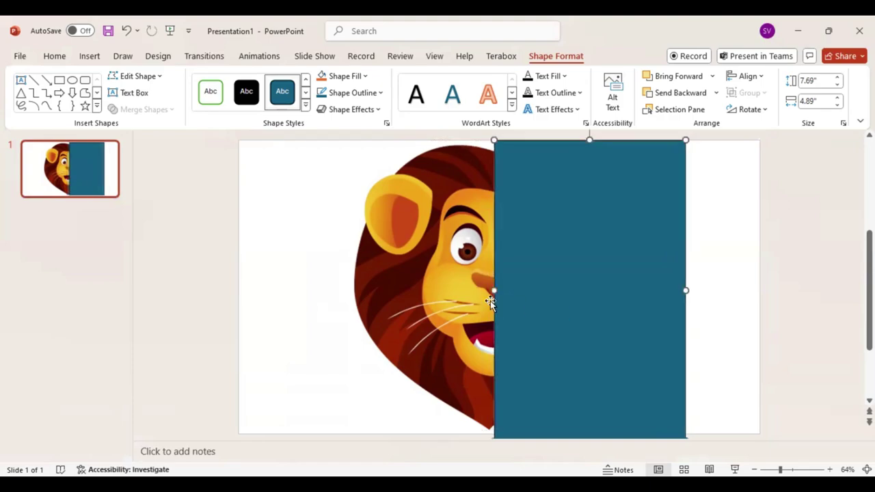
Fragment the lion picture with the rectangle into separate left and right halves
{"action": "left_click", "coordinate": [408, 266], "text": "shift"}
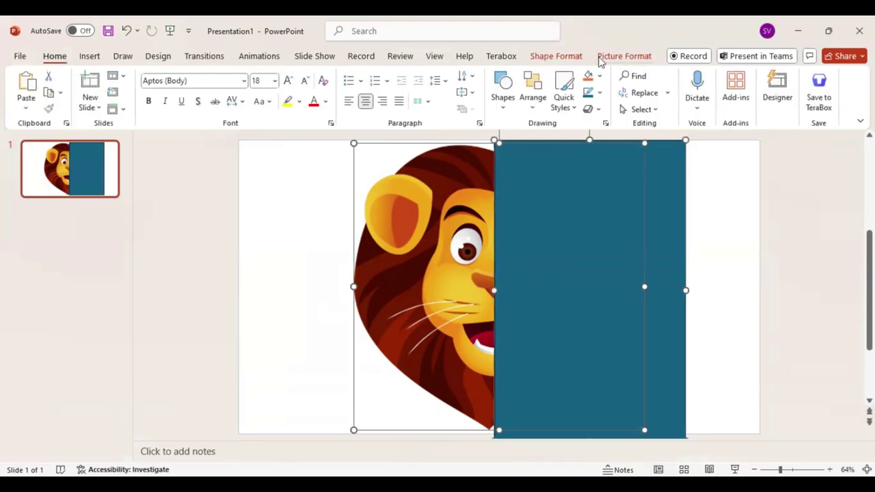
{"action": "left_click", "coordinate": [575, 60]}
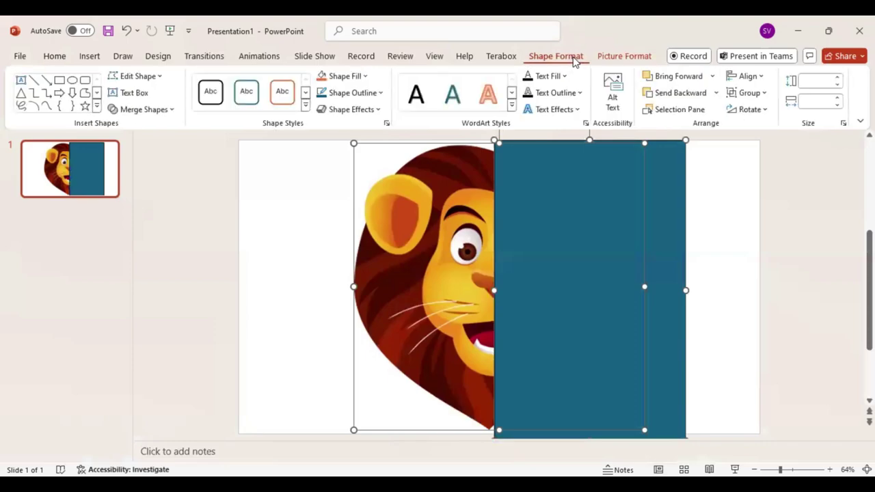
{"action": "left_click", "coordinate": [165, 111]}
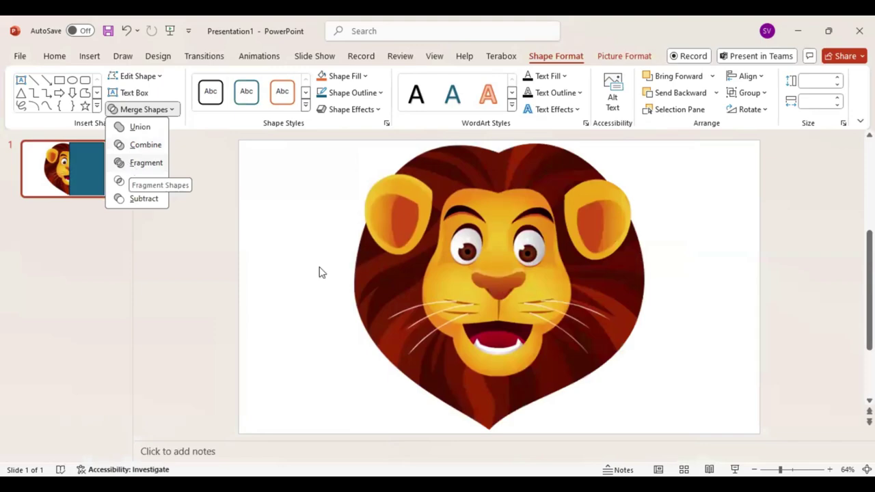
{"action": "left_click", "coordinate": [736, 261]}
{"action": "left_click", "coordinate": [670, 225]}
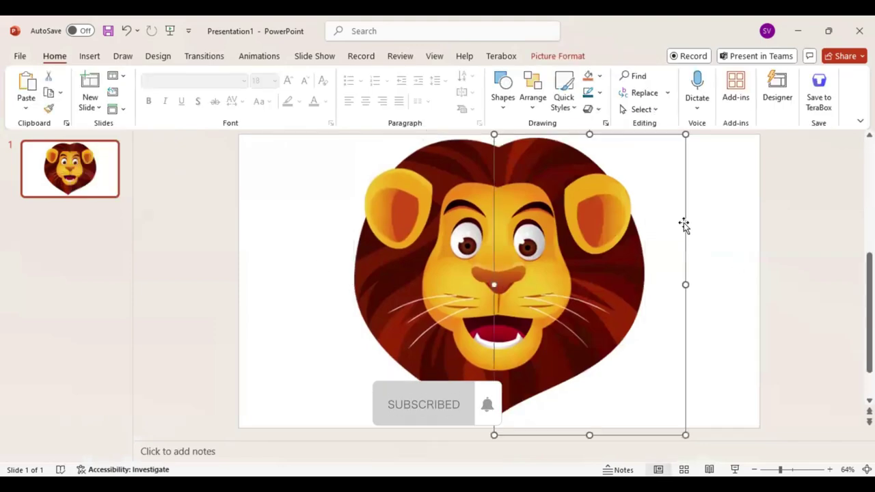
{"action": "key", "text": "Escape"}
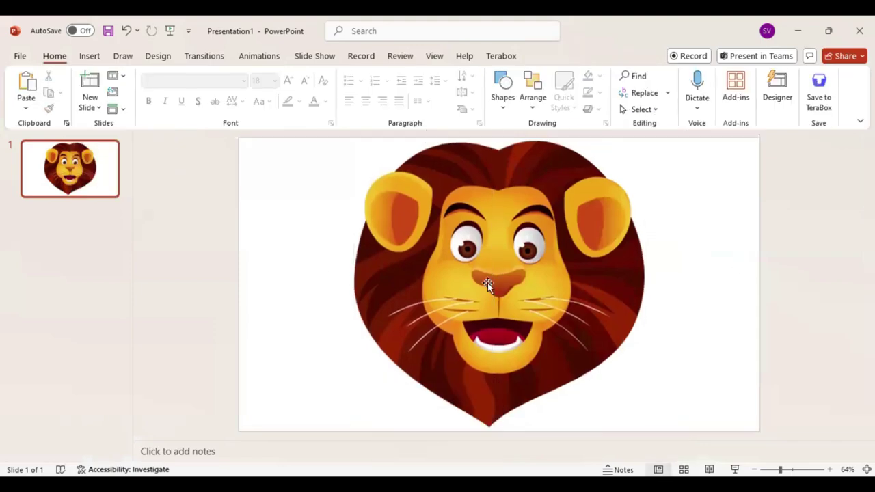
{"action": "left_click", "coordinate": [90, 57]}
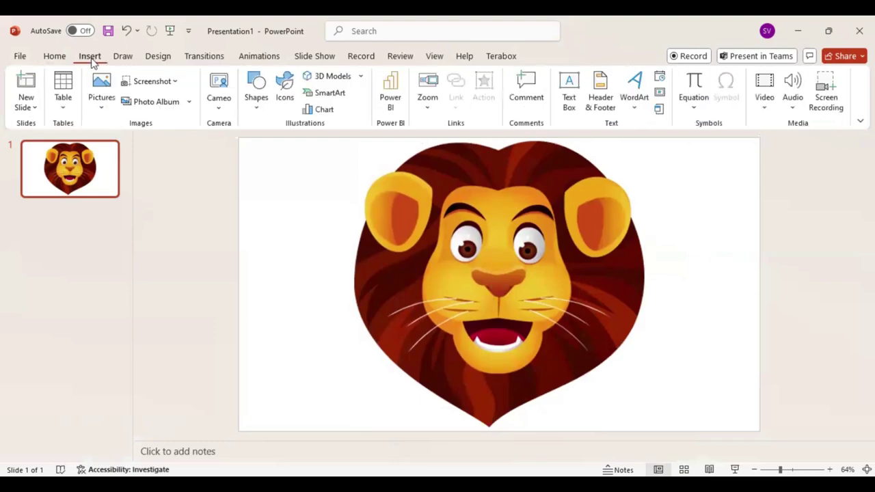
Draw a text box over the lion's upper right, type the phrase they not like us, and select it
{"action": "left_click", "coordinate": [259, 109]}
{"action": "left_click", "coordinate": [250, 147]}
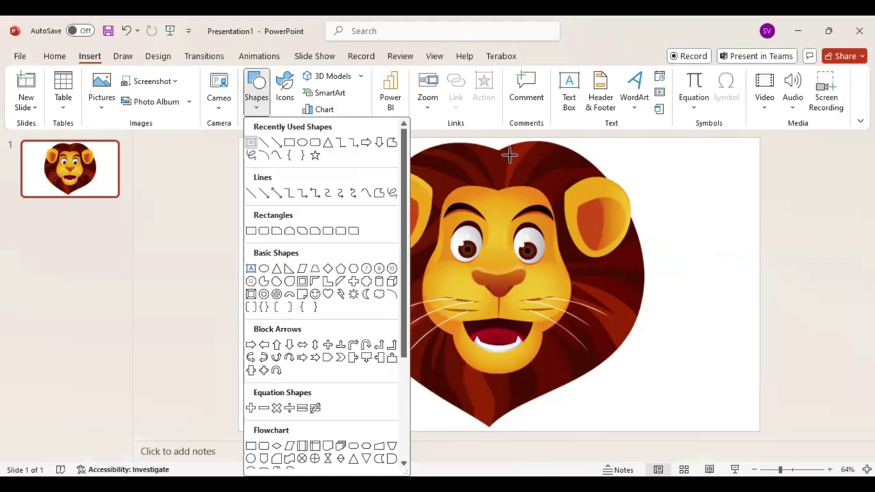
{"action": "left_click_drag", "start_coordinate": [510, 157], "coordinate": [637, 327]}
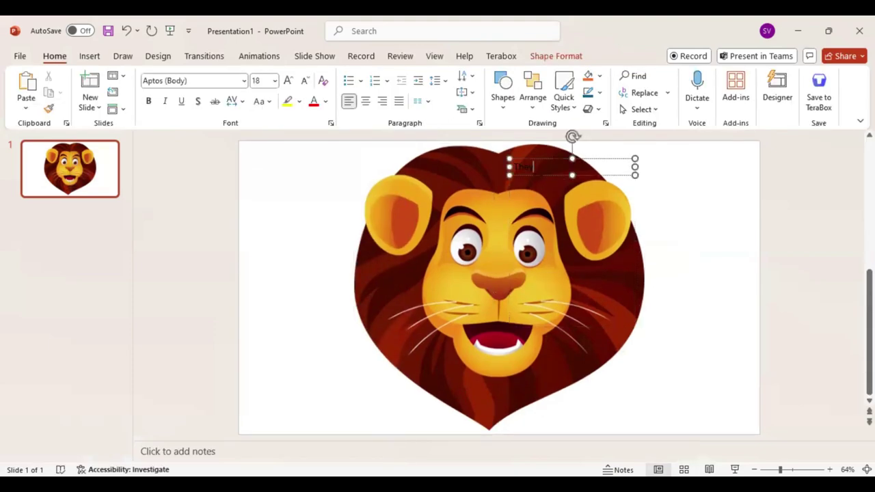
{"action": "type", "text": "They N"}
{"action": "type", "text": "eed"}
{"action": "type", "text": " Us"}
{"action": "left_click_drag", "start_coordinate": [581, 166], "coordinate": [328, 150]}
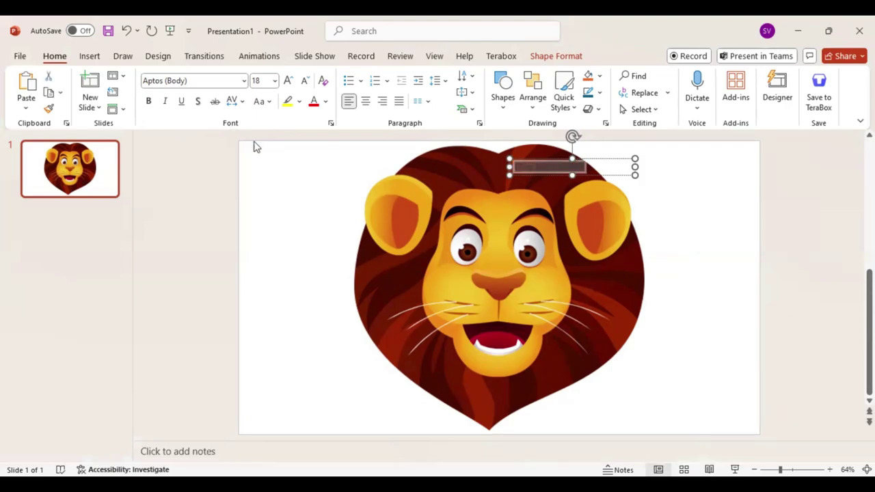
Make the phrase UPPERCASE and set its font to Impact
{"action": "left_click", "coordinate": [266, 102]}
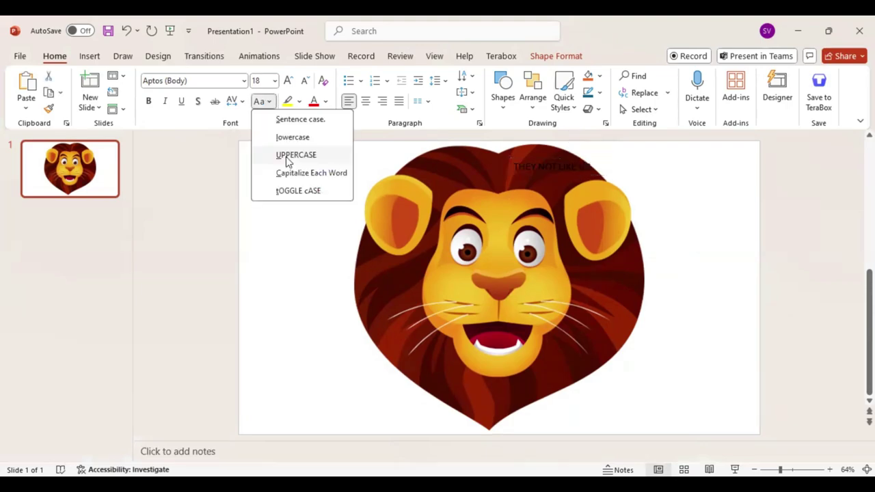
{"action": "left_click", "coordinate": [288, 156]}
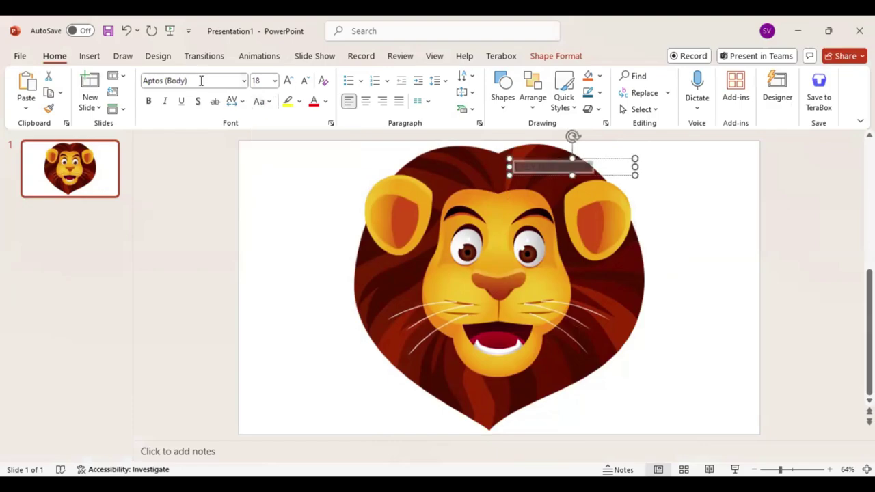
{"action": "left_click", "coordinate": [201, 81]}
{"action": "type", "text": "Impact"}
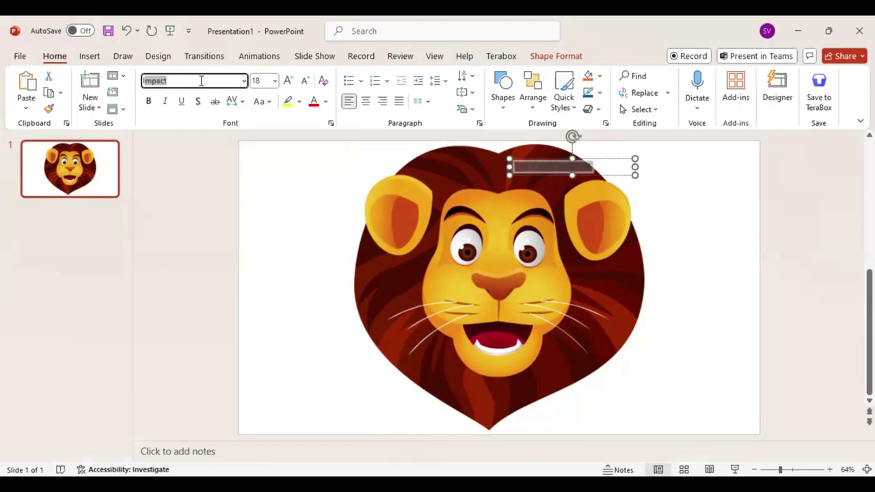
{"action": "key", "text": "Return"}
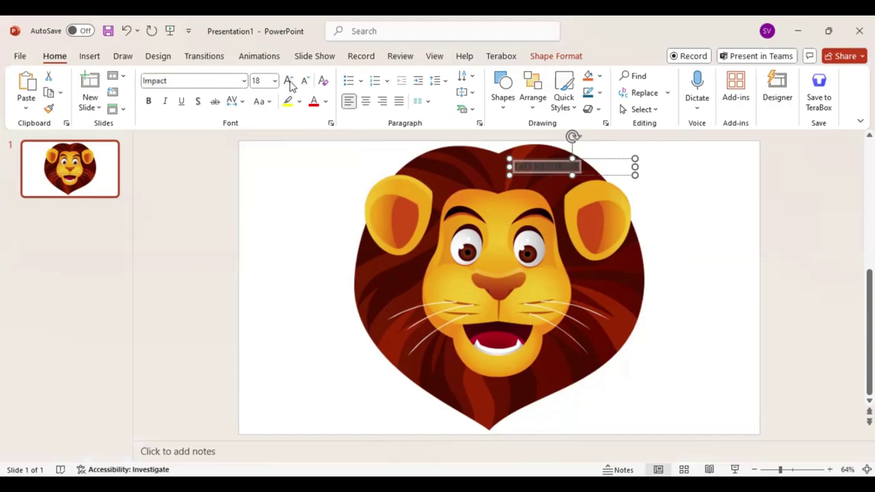
Enlarge the text to 115 pt so THEY NOT LIKE US stacks over the lion's right half
{"action": "left_click", "coordinate": [289, 80]}
{"action": "left_click", "coordinate": [288, 81]}
{"action": "left_click", "coordinate": [288, 81]}
{"action": "left_click", "coordinate": [288, 81]}
{"action": "left_click", "coordinate": [288, 81]}
{"action": "left_click", "coordinate": [288, 80]}
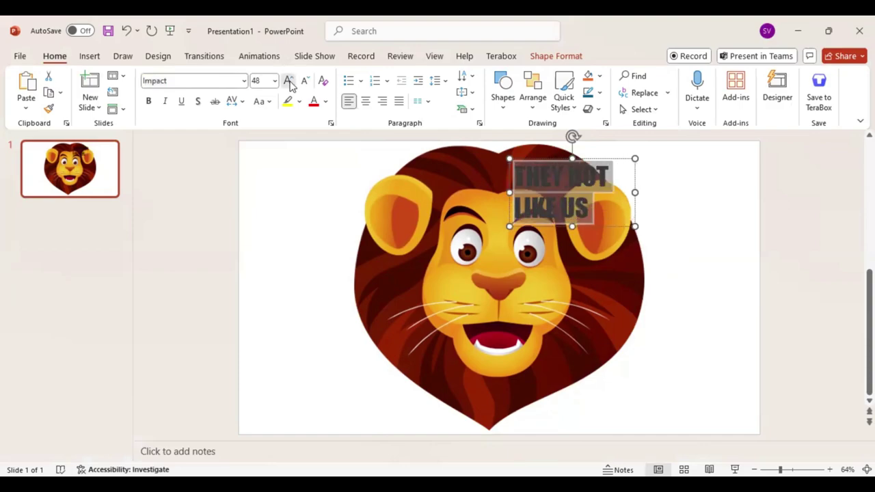
{"action": "left_click", "coordinate": [288, 81]}
{"action": "left_click", "coordinate": [288, 81]}
{"action": "left_click", "coordinate": [288, 80]}
{"action": "left_click", "coordinate": [289, 81]}
{"action": "left_click", "coordinate": [289, 81]}
{"action": "left_click", "coordinate": [289, 81]}
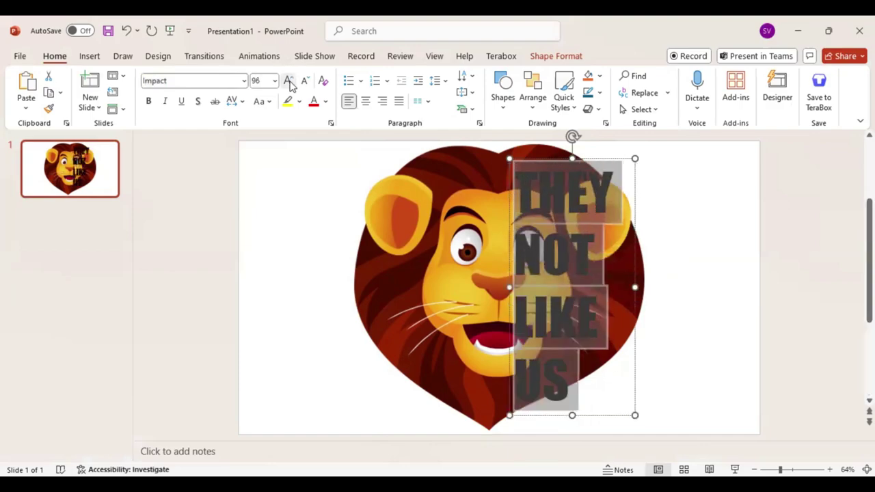
{"action": "left_click", "coordinate": [288, 81]}
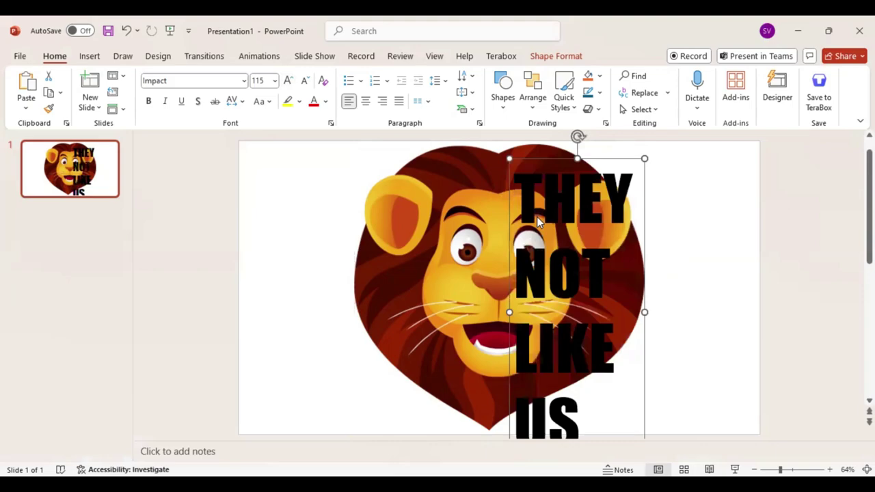
Move the text box so its left edge lines up exactly with the lion's centre seam
{"action": "left_click_drag", "start_coordinate": [536, 217], "coordinate": [522, 192]}
{"action": "key", "text": "Left"}
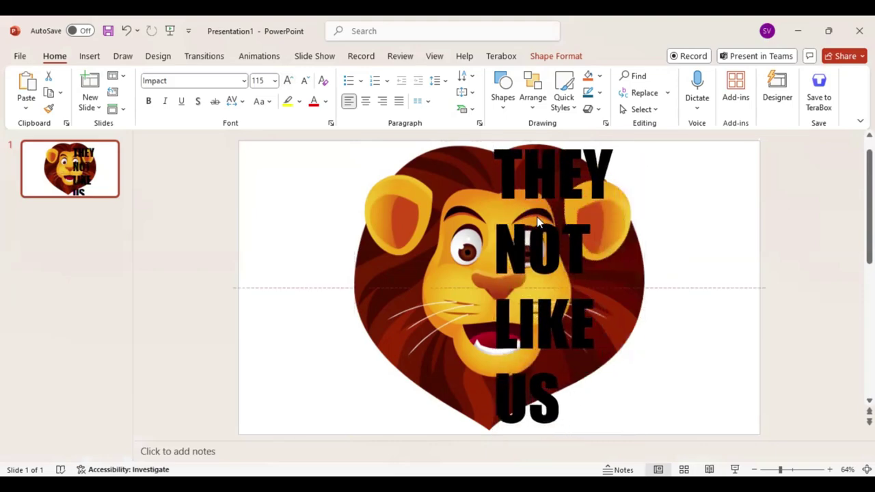
{"action": "key", "text": "Left"}
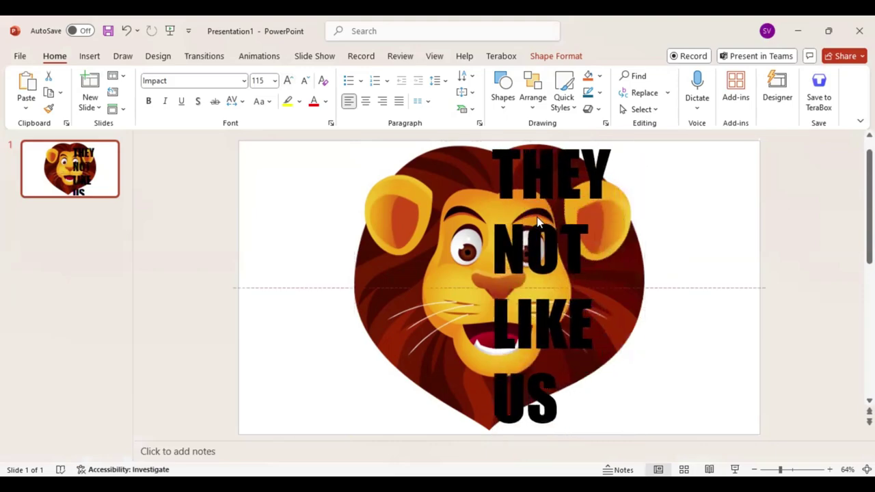
{"action": "key", "text": "Right"}
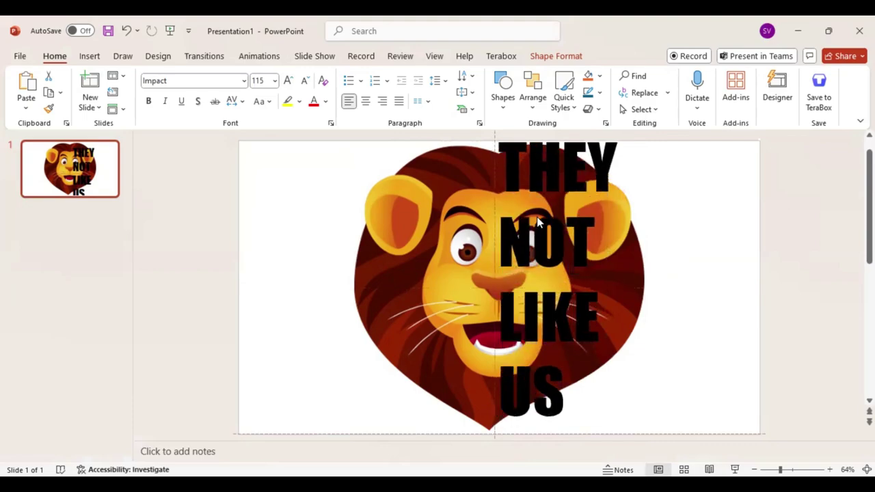
{"action": "key", "text": "Right"}
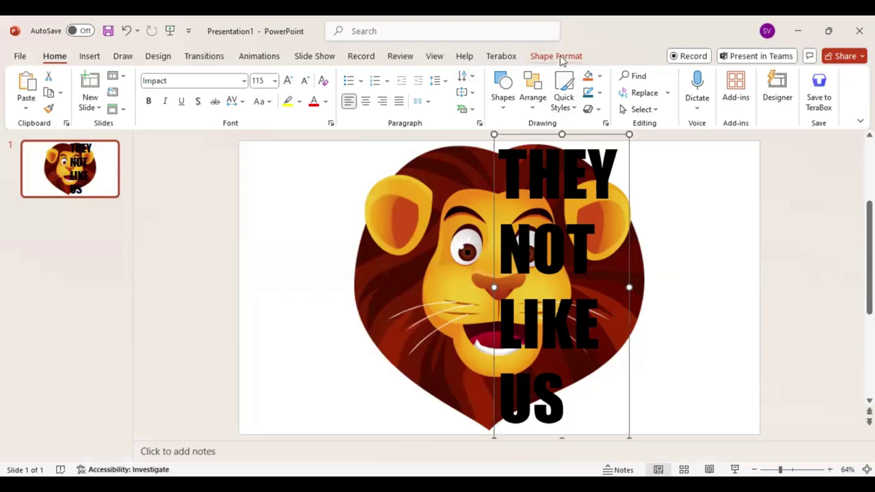
Remove the lion's right-half picture from behind the text, then select the whole text box
{"action": "left_click", "coordinate": [96, 58]}
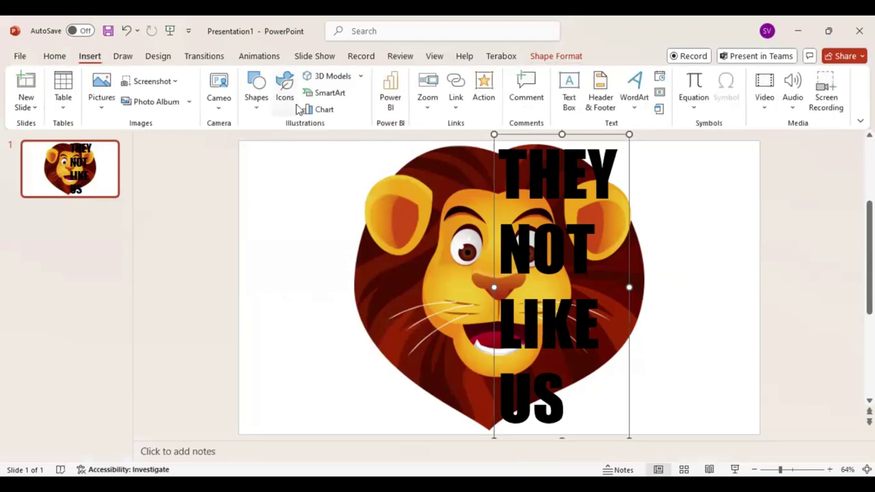
{"action": "left_click", "coordinate": [530, 233]}
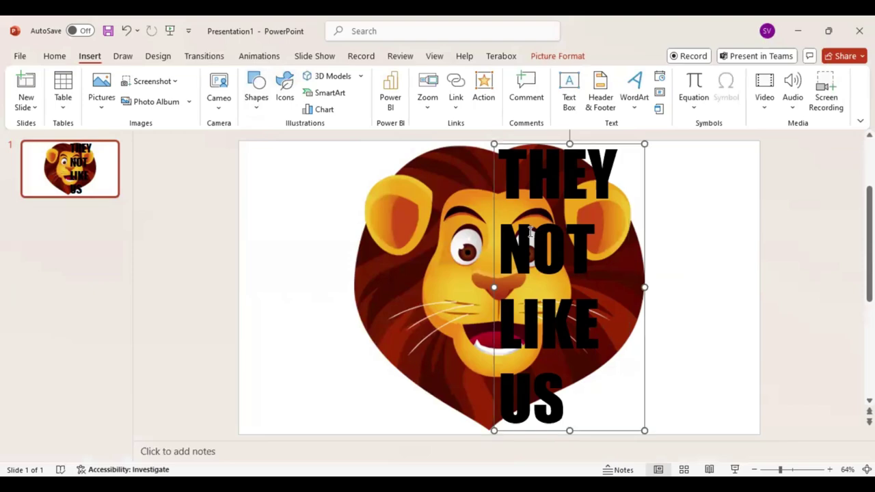
{"action": "right_click", "coordinate": [635, 273]}
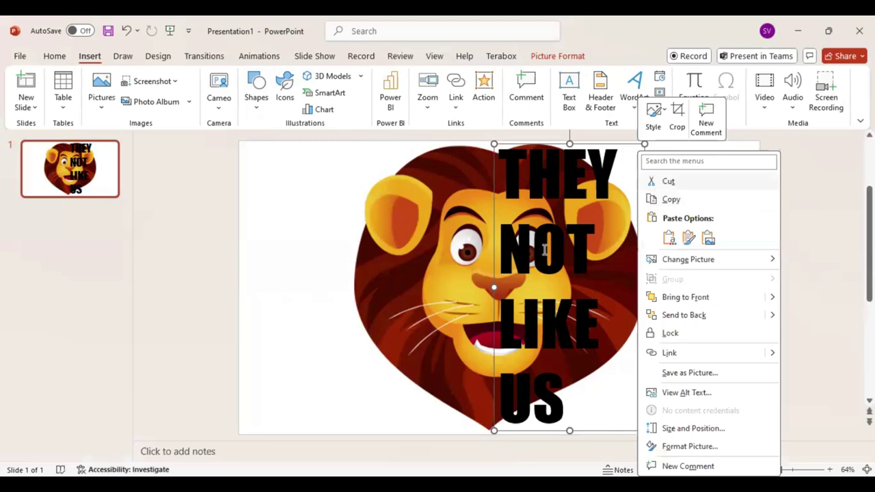
{"action": "key", "text": "Delete"}
{"action": "left_click", "coordinate": [630, 255]}
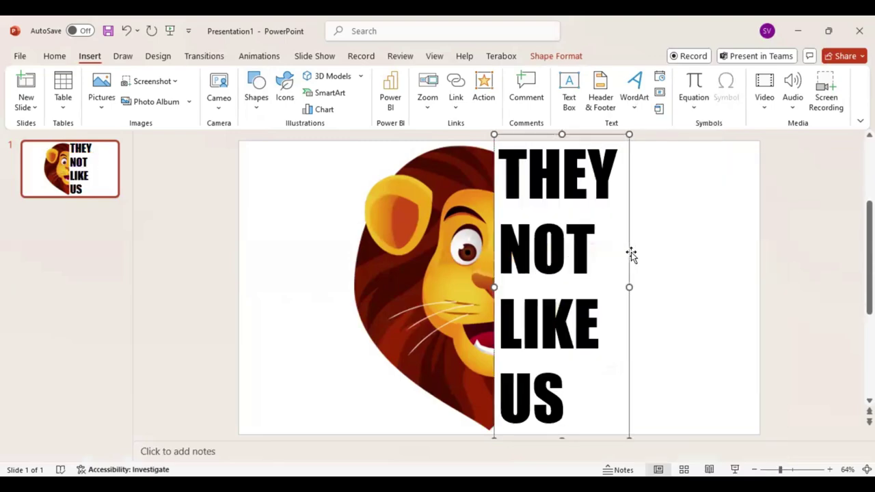
Draw a rectangle covering the entire THEY NOT LIKE US text block
{"action": "left_click", "coordinate": [259, 110]}
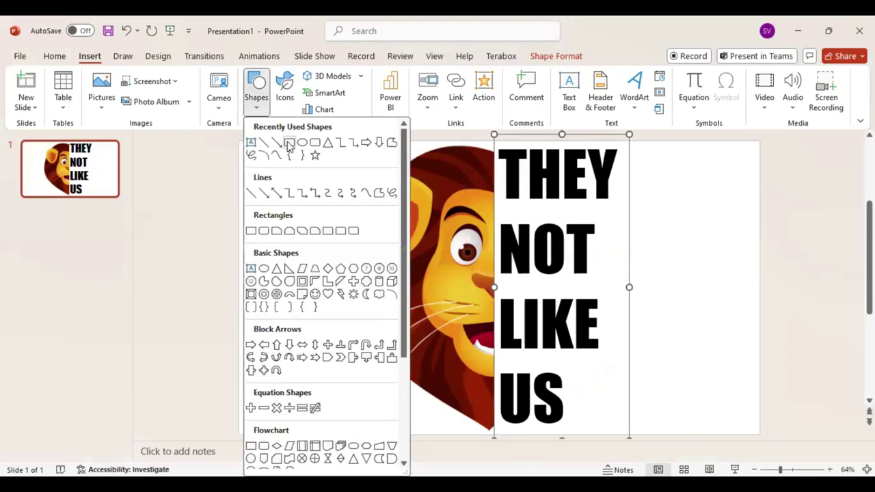
{"action": "left_click", "coordinate": [289, 142]}
{"action": "left_click_drag", "start_coordinate": [455, 142], "coordinate": [674, 433]}
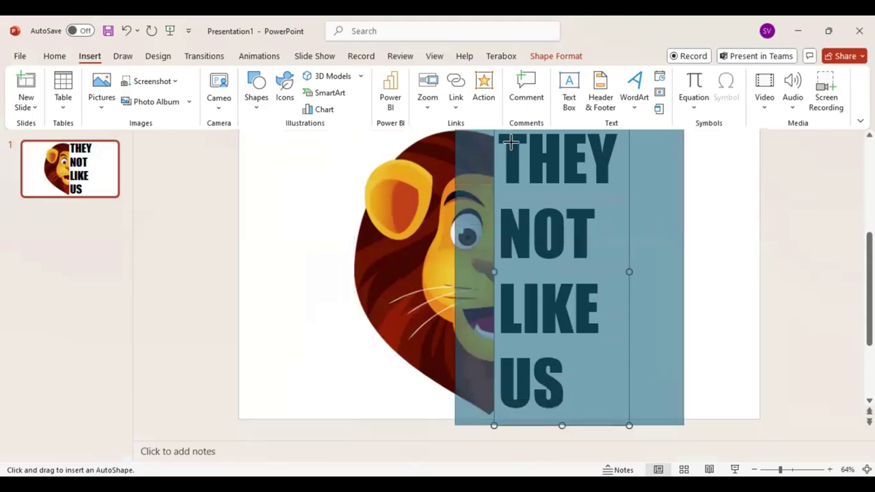
{"action": "left_click_drag", "start_coordinate": [674, 434], "coordinate": [688, 424]}
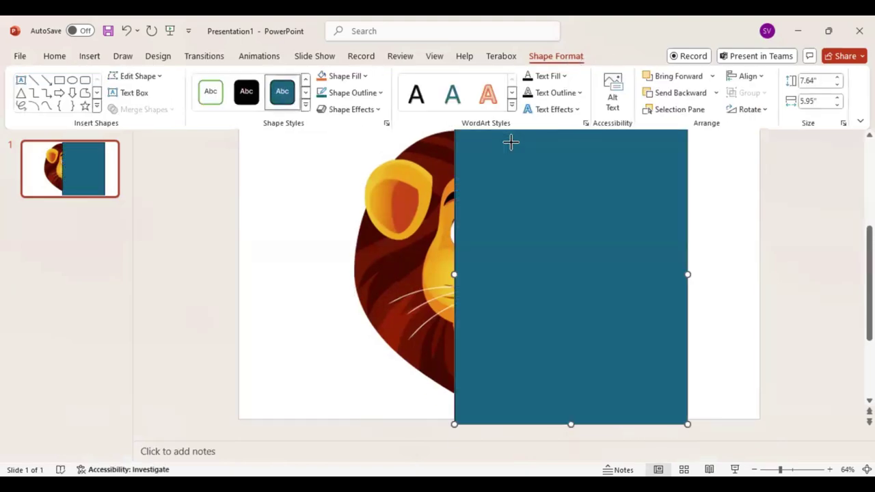
In the Selection Pane, select TextBox 12 together with Rectangle 13
{"action": "scroll", "coordinate": [711, 313], "scroll_direction": "up", "scroll_amount": 1}
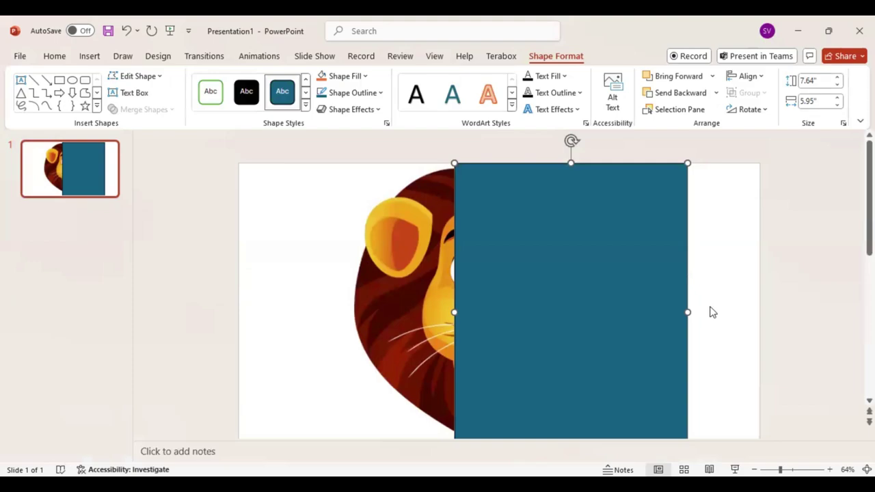
{"action": "left_click", "coordinate": [668, 111]}
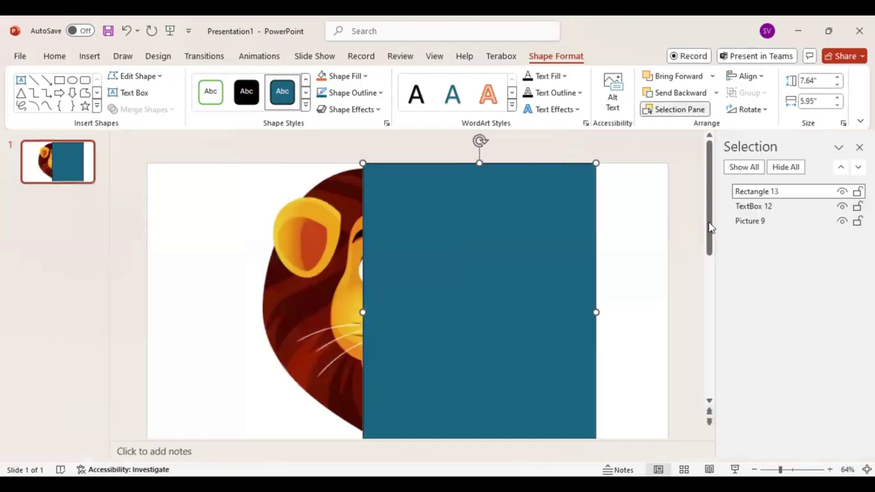
{"action": "left_click", "coordinate": [754, 207]}
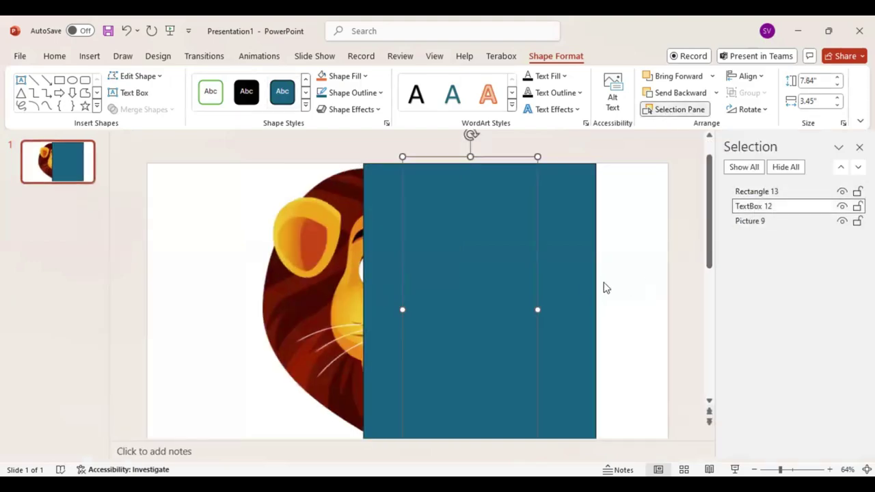
{"action": "left_click", "coordinate": [574, 285], "text": "shift"}
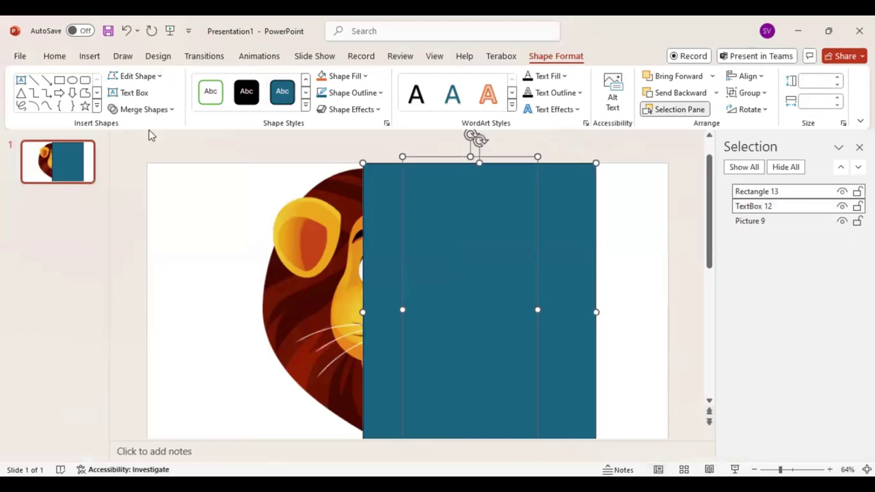
Fragment the rectangle with the text, then delete the black background and the O's inner piece
{"action": "left_click", "coordinate": [159, 111]}
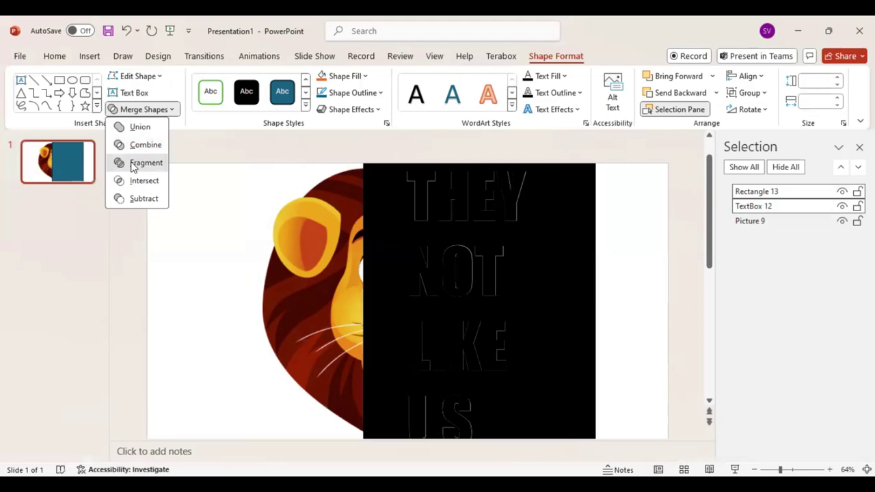
{"action": "left_click", "coordinate": [146, 162]}
{"action": "left_click", "coordinate": [544, 244]}
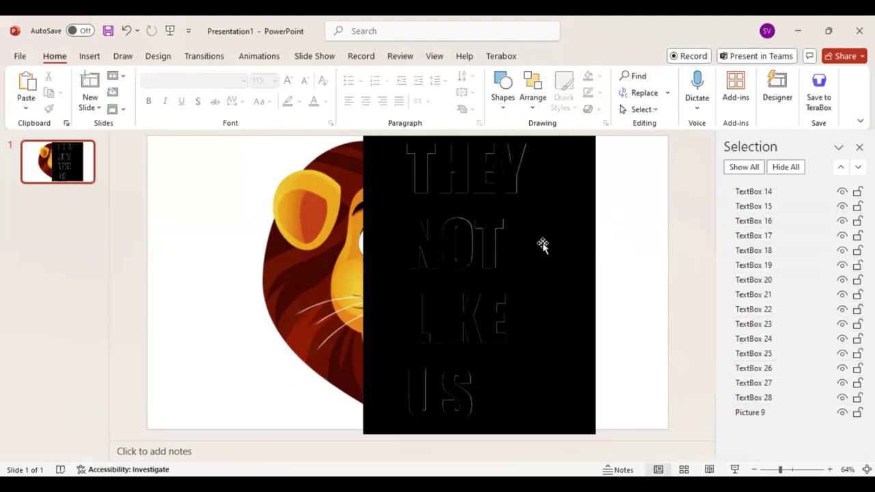
{"action": "key", "text": "Delete"}
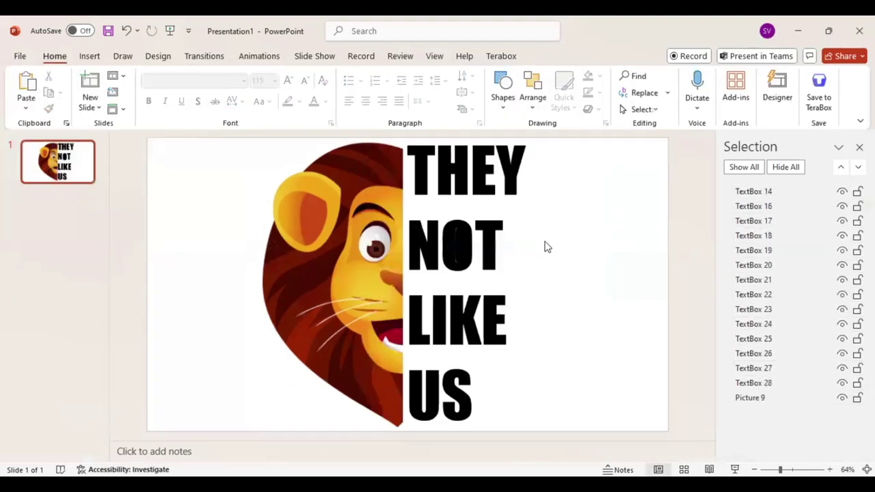
{"action": "left_click", "coordinate": [455, 244]}
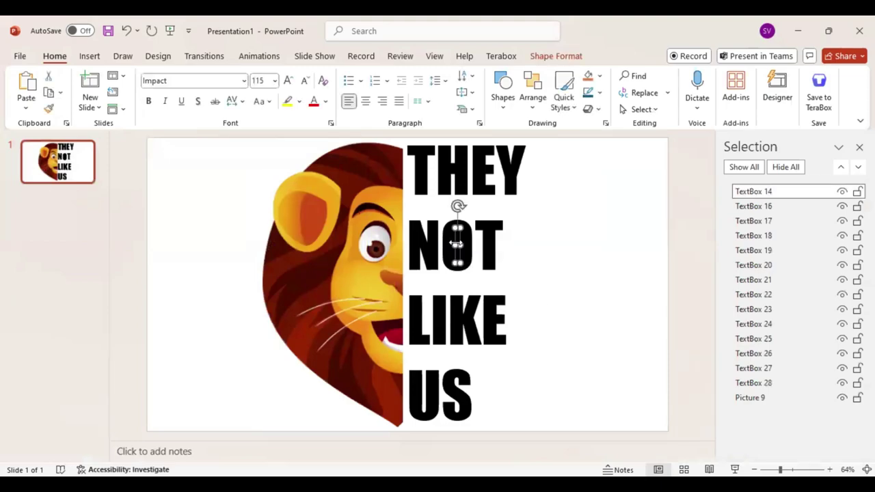
{"action": "key", "text": "Delete"}
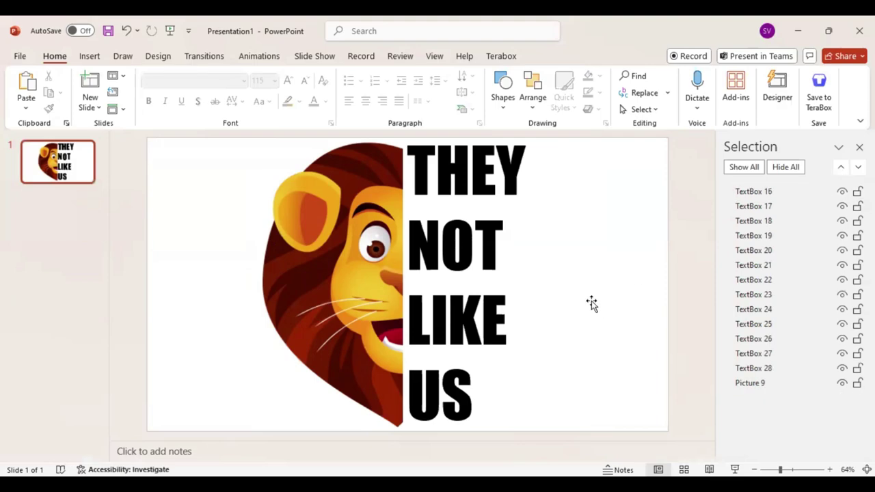
Close the Selection Pane and box-select all the THEY NOT LIKE US letter pieces
{"action": "key", "text": "alt+F10"}
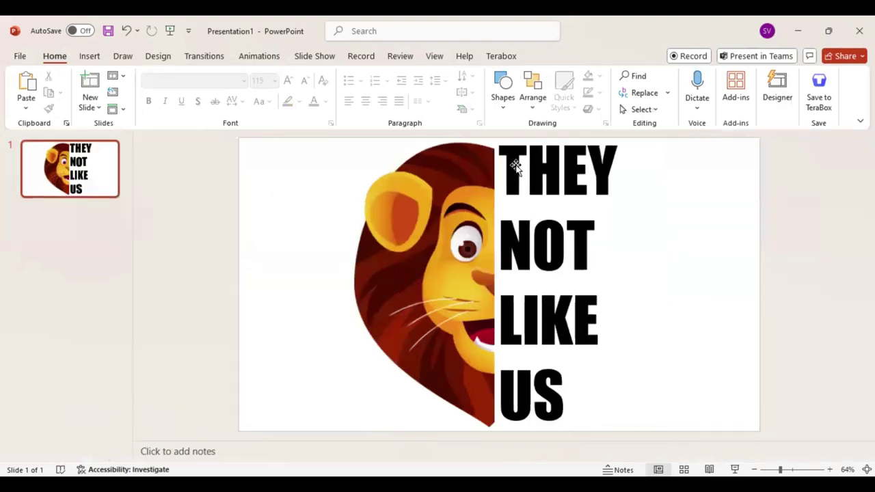
{"action": "key", "text": "Tab"}
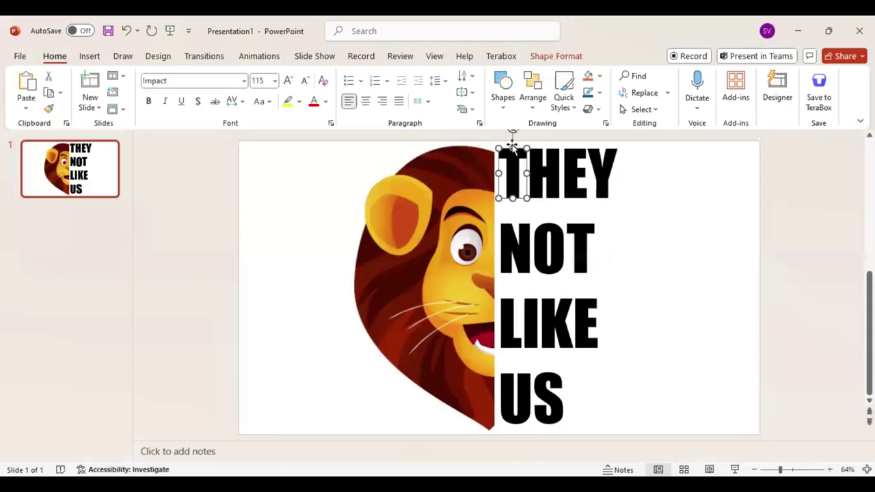
{"action": "key", "text": "Escape"}
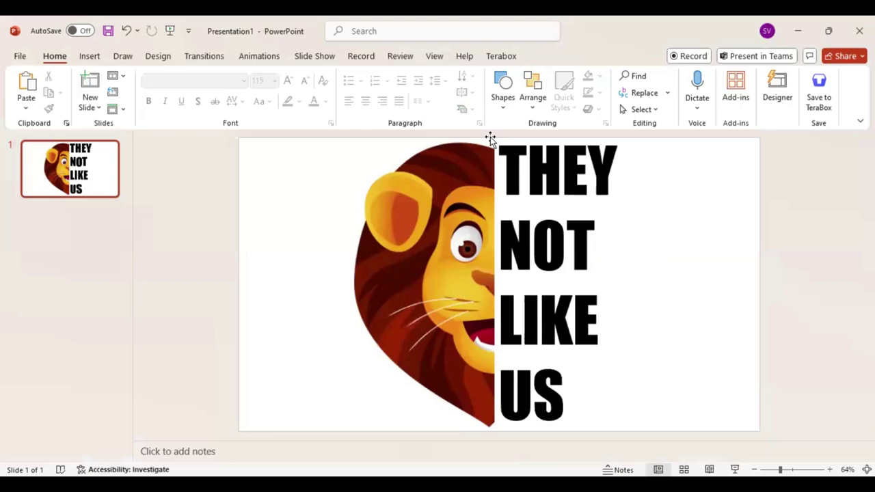
{"action": "left_click_drag", "start_coordinate": [496, 248], "coordinate": [499, 141]}
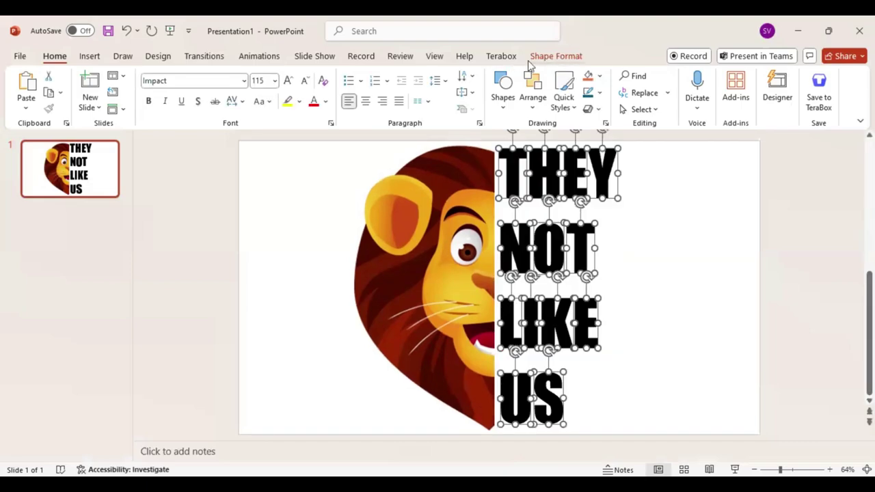
Give the THEY NOT LIKE US letter shapes a thin outline weight
{"action": "left_click", "coordinate": [551, 57]}
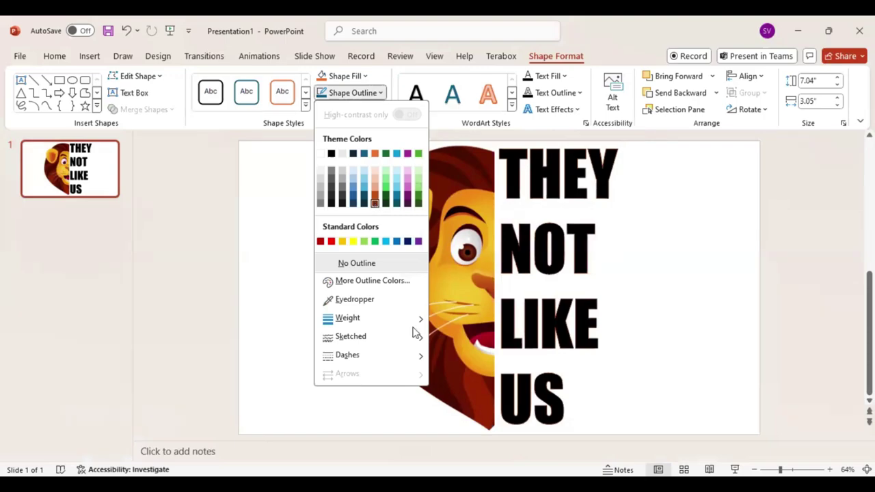
{"action": "key", "text": "w"}
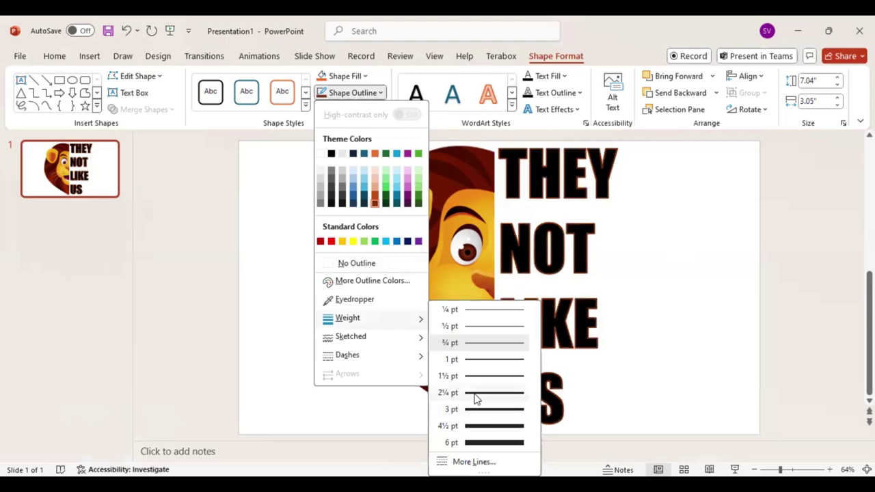
{"action": "left_click", "coordinate": [666, 291]}
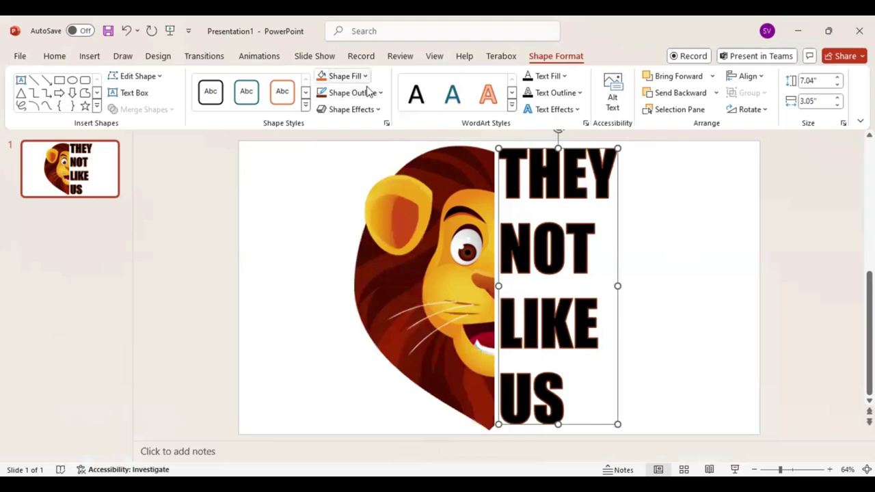
Fill the THEY NOT LIKE US letters with the clipboard's cut right half of the lion
{"action": "left_click", "coordinate": [345, 76]}
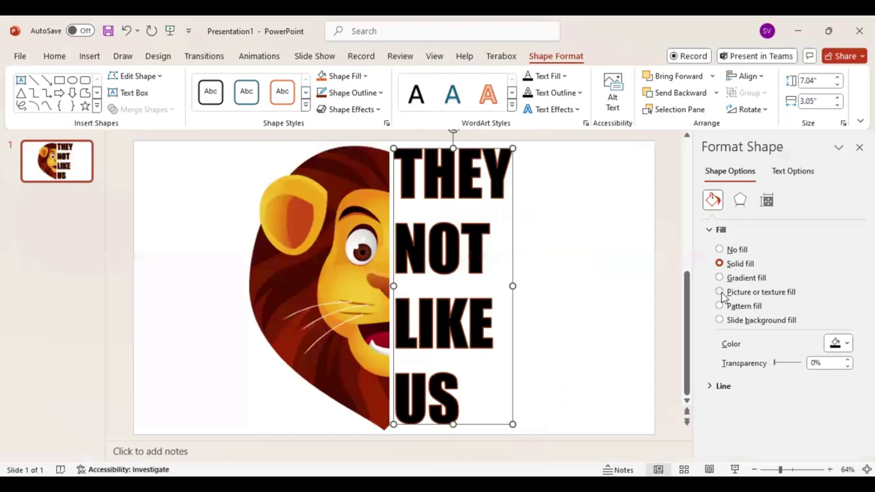
{"action": "left_click", "coordinate": [720, 292]}
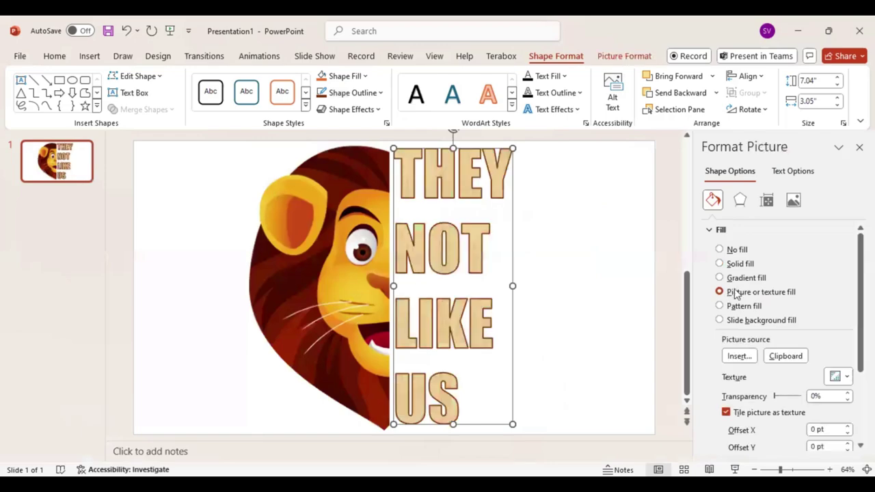
{"action": "left_click", "coordinate": [787, 357]}
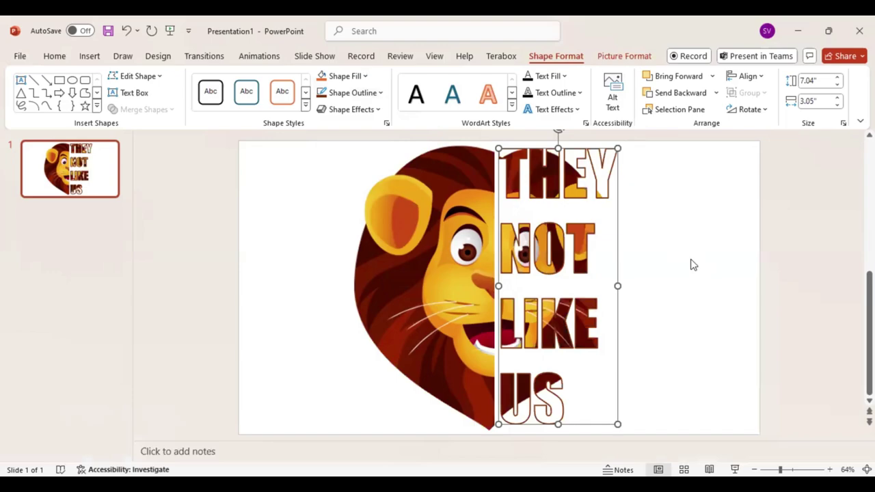
{"action": "left_click", "coordinate": [691, 264]}
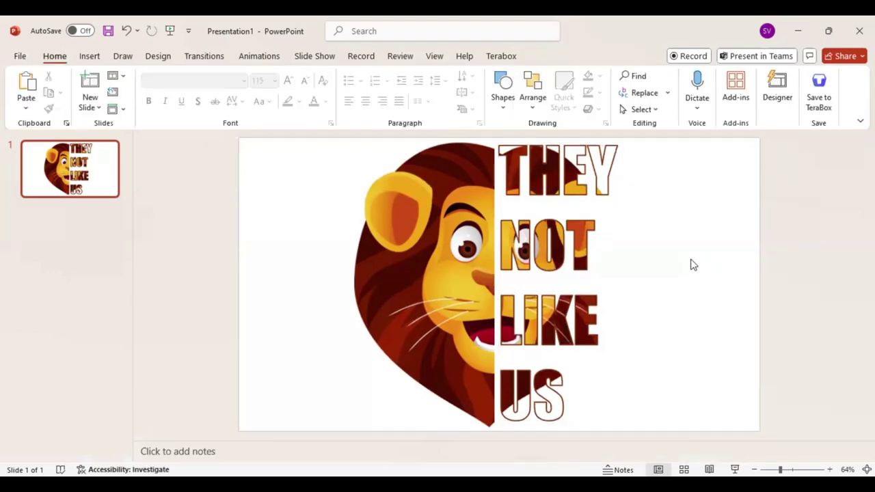
Select the picture-filled text and the lion's left half, then group them into one 7.33" by 6.74" object
{"action": "key", "text": "Tab"}
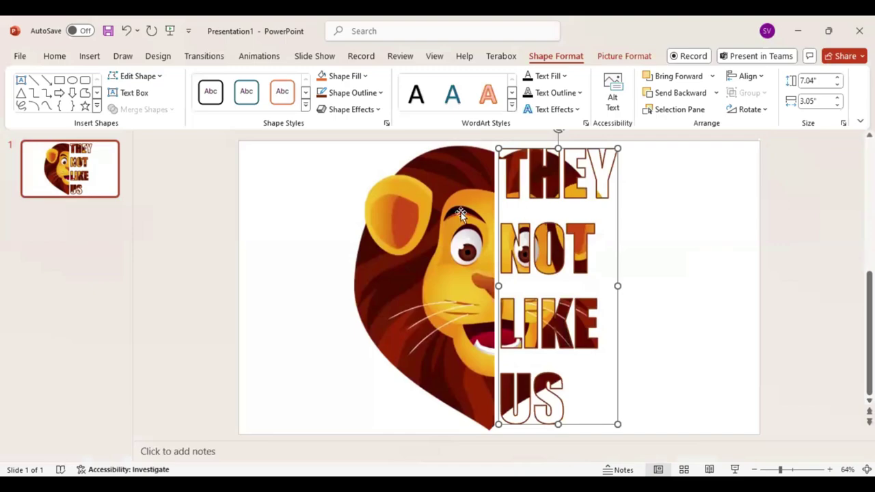
{"action": "left_click", "coordinate": [462, 213], "text": "shift"}
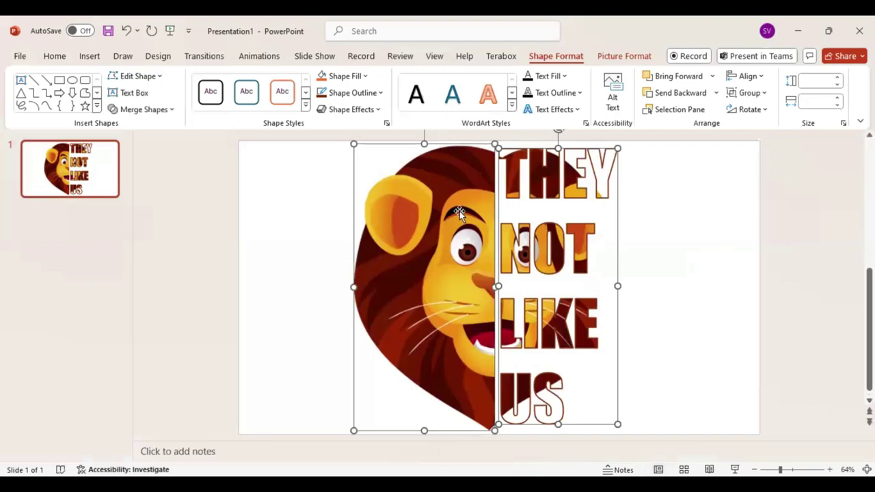
{"action": "left_click", "coordinate": [755, 95]}
{"action": "key", "text": "ctrl+g"}
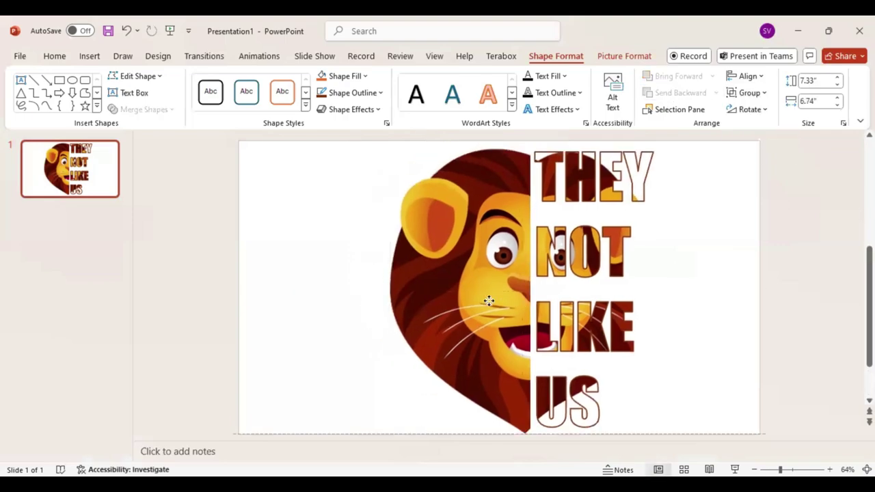